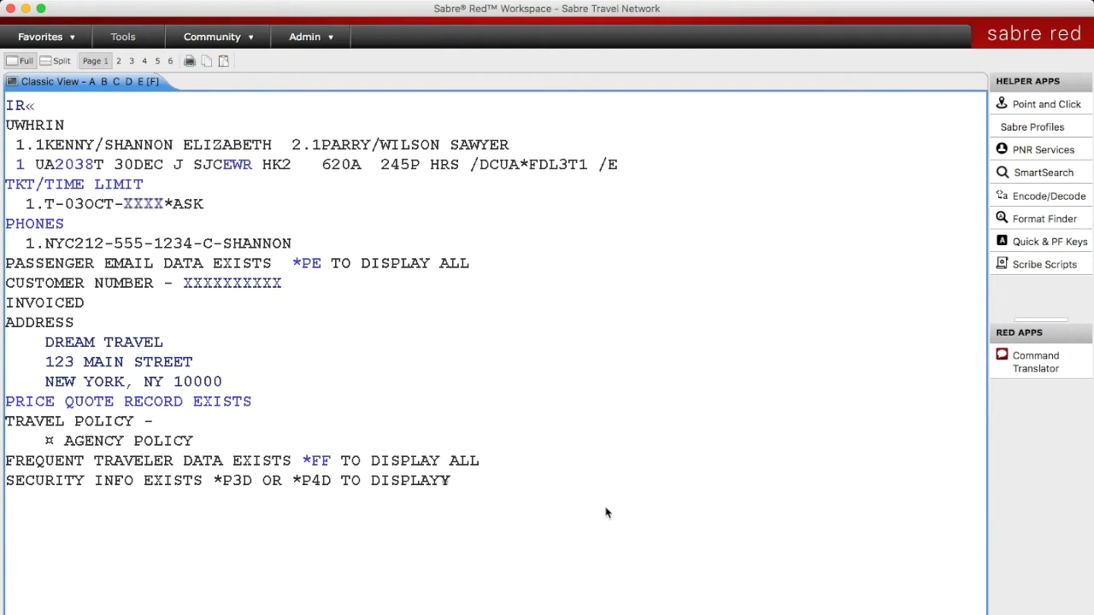
- Request 30DEC SFO–EWR United availability, sell two Y seats on UA 443, and redisplay the PNR
text(130DECSFOE)
text(EWR1P/D¥UA)
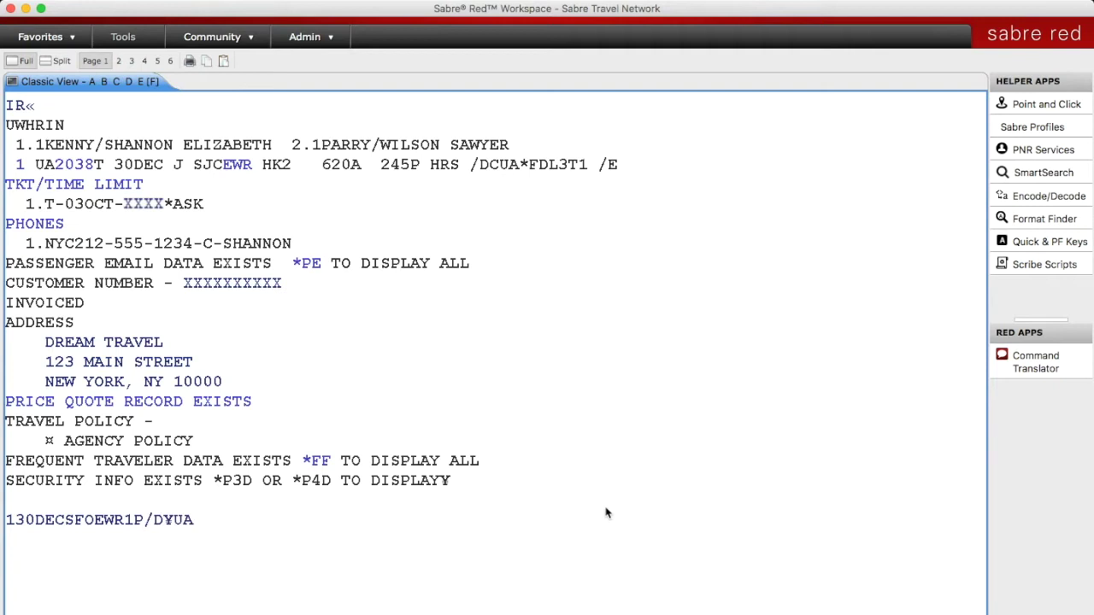
key(Return)
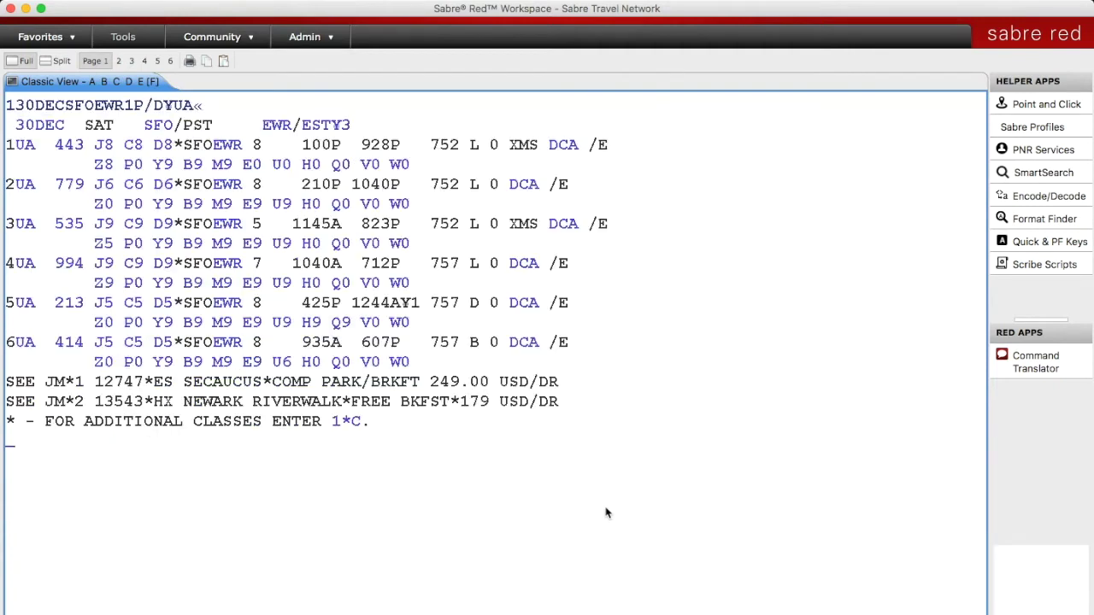
text(02Y1)
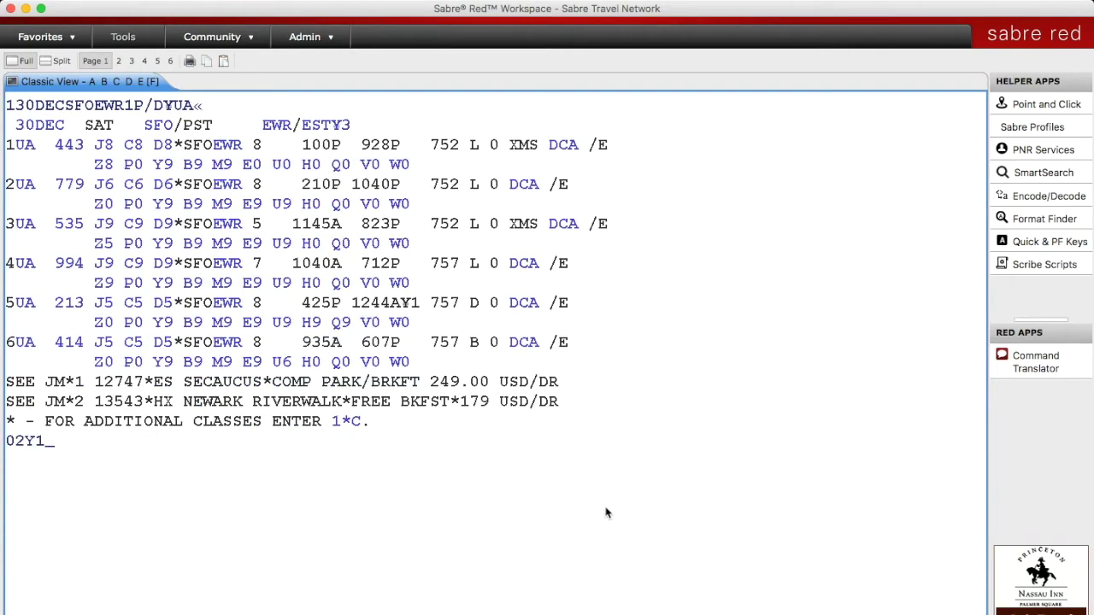
key(Return)
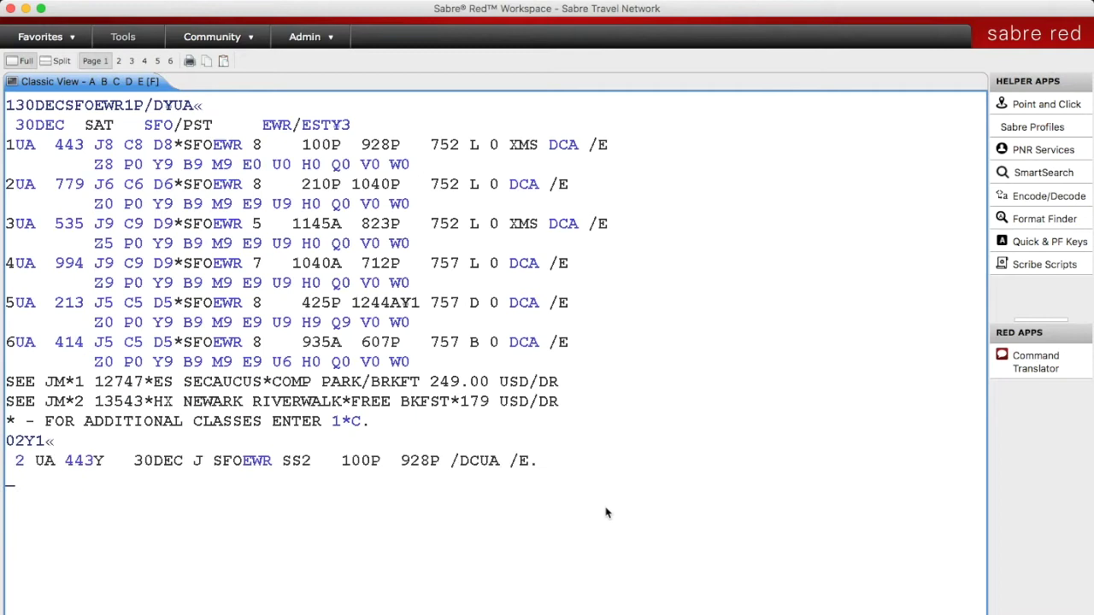
text(*A)
key(Return)
- Price segment 2 for both adults with WPNCB¥S2, store the quote with PQ, and redisplay the PNR
text(WPNCB¥S2)
key(Return)
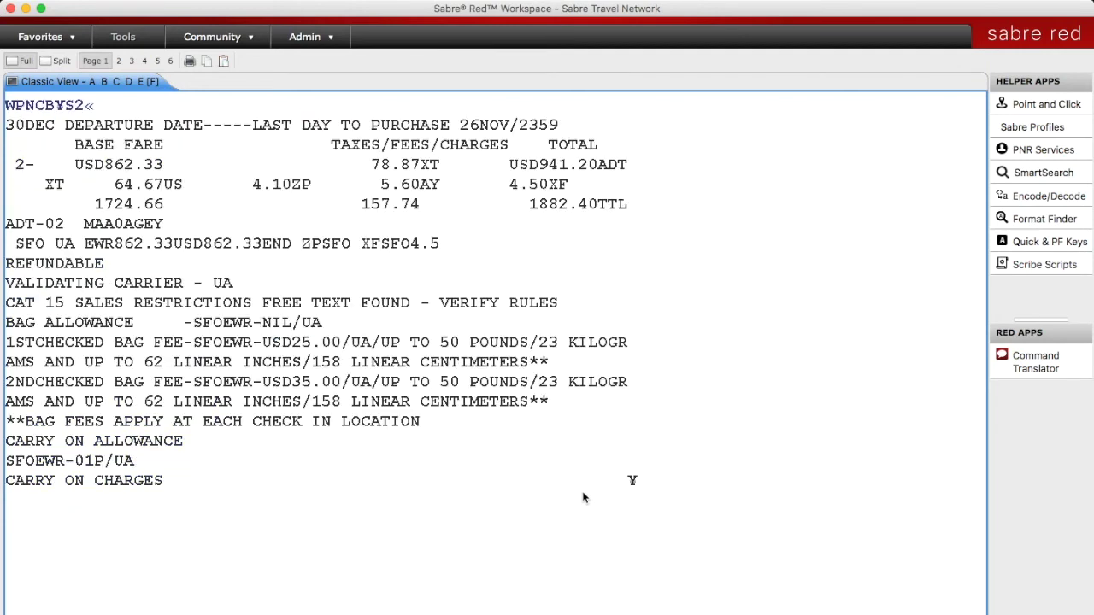
text(PQ)
key(Return)
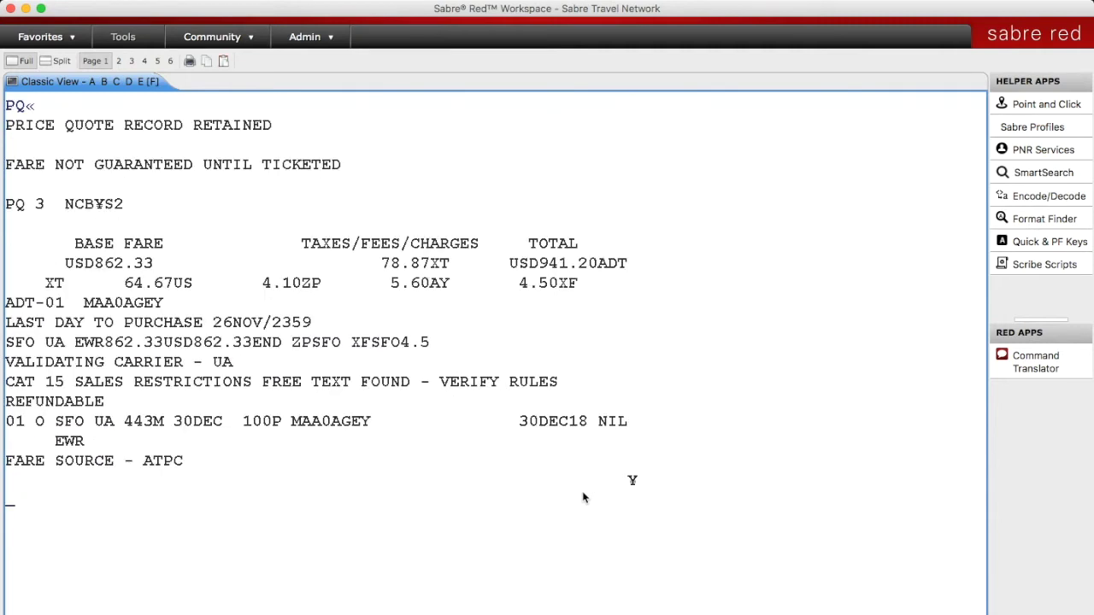
text(*A)
key(Return)
- List ticket numbers with *T and open the first passenger's e-ticket record with WETR*2
text(*T«)
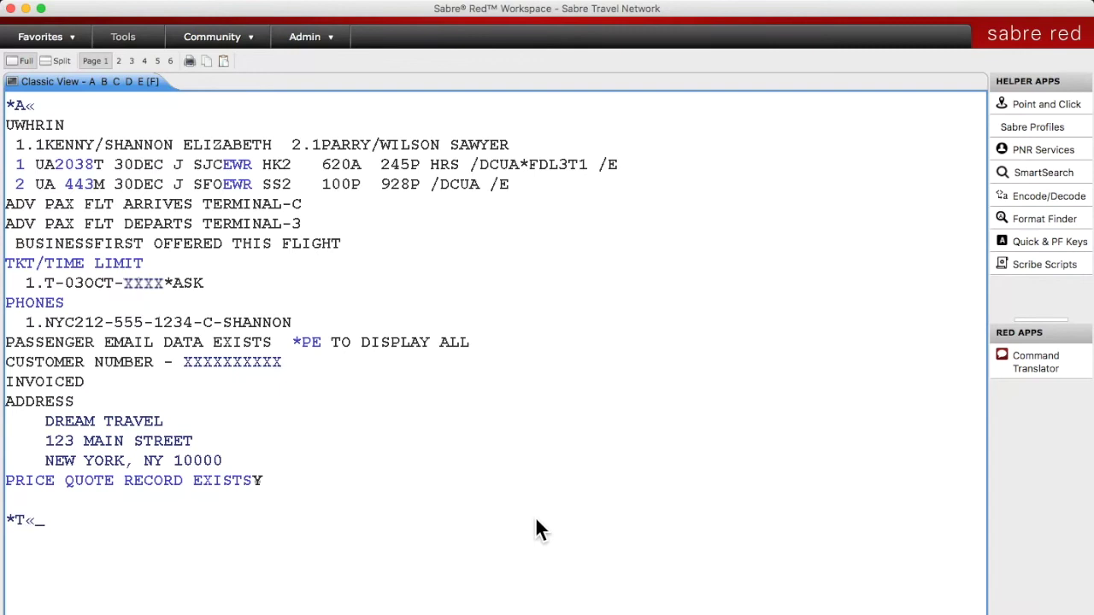
key(Return)
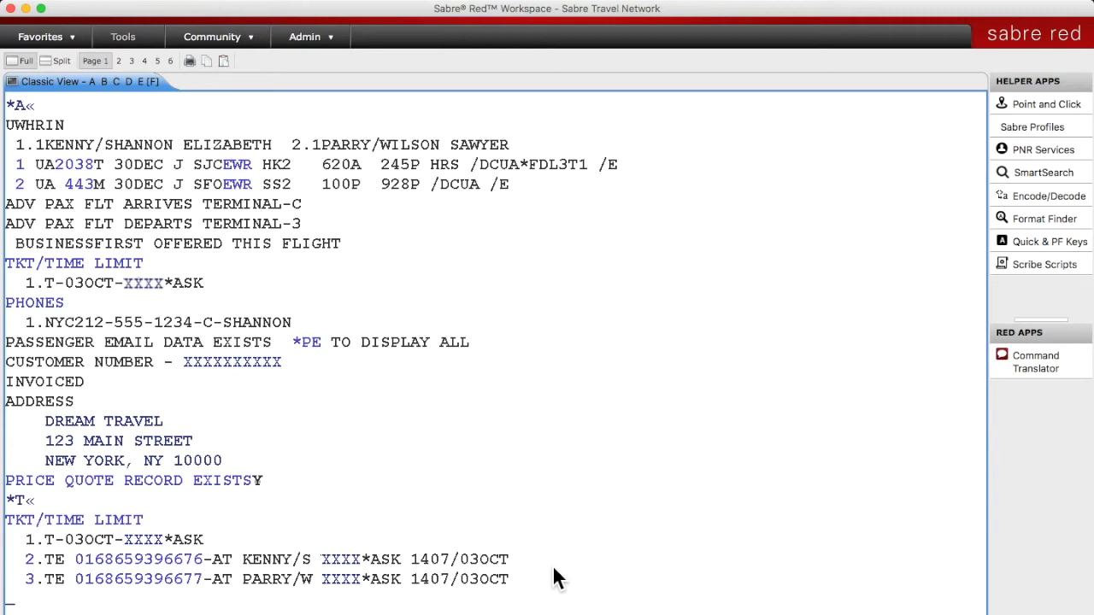
text(WETR*2)
key(Return)
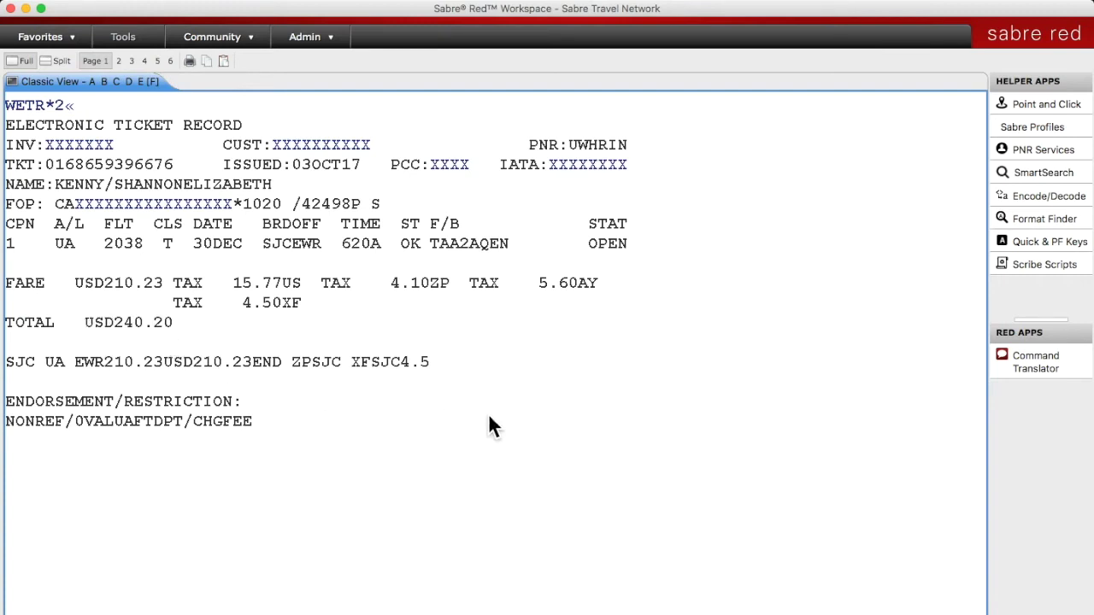
- Turn the ticket line into a WFRF exchange entry for passenger N1.1 against segment S2
key(Up)
key(Up)
key(Up)
key(Up)
key(Up)
key(Up)
text(WFRF)
text(Y)
text(N)
text(1.1YS2)
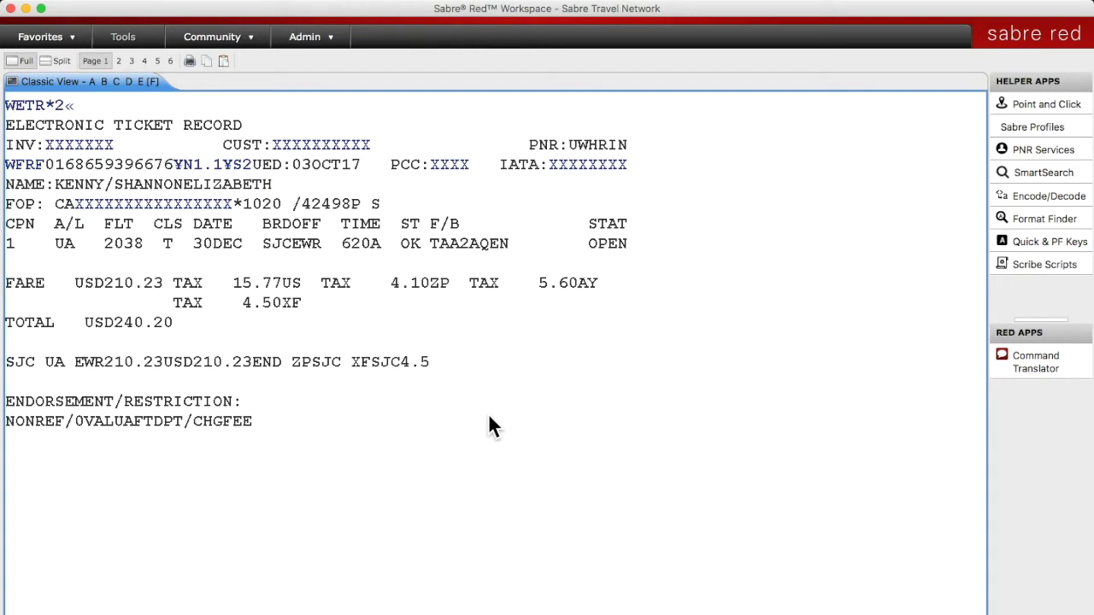
- Submit the exchange request and mark NEXT on the USD 901.00 exchange summary
key(Return)
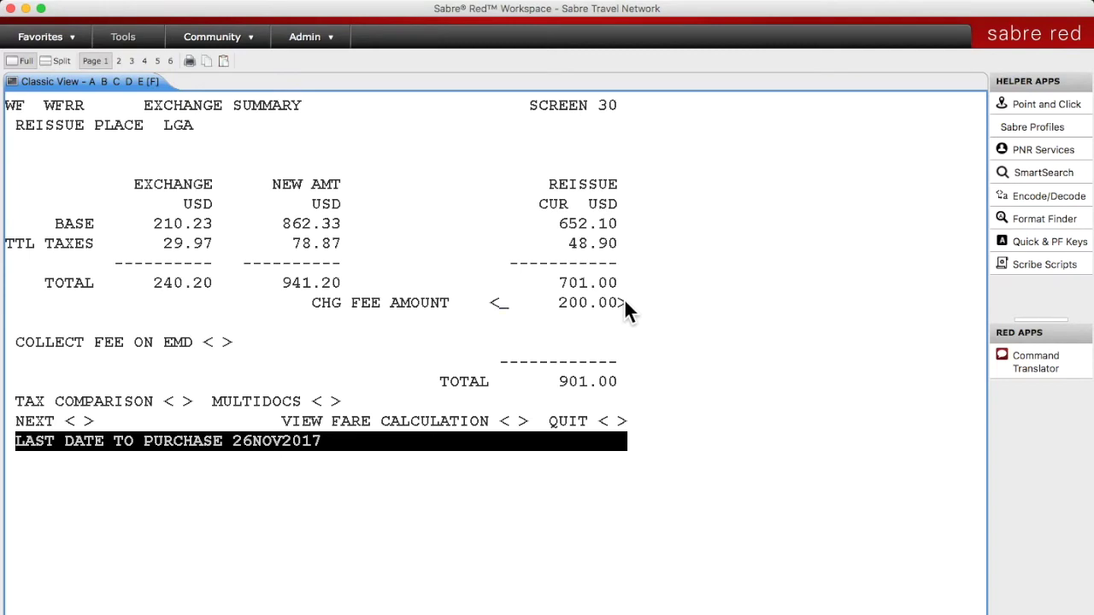
click(80, 420)
- Set both commissions to 0.00, retain the USD 901.00 reissue, and list quotes with *PQS
key(Return)
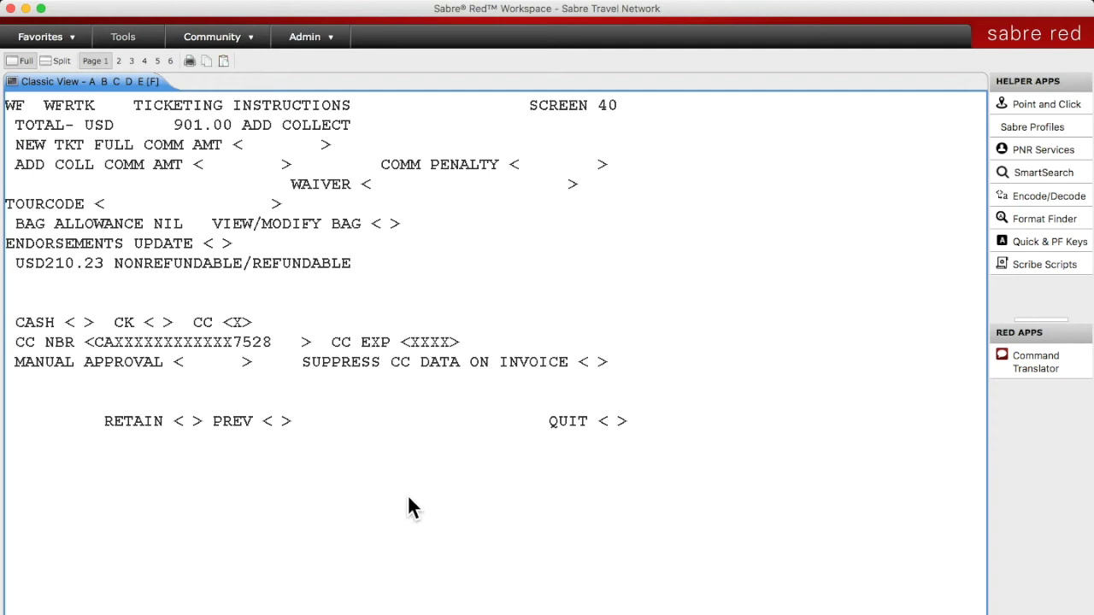
text(0.00)
key(Tab)
text(0.00)
click(187, 419)
text(X)
key(Return)
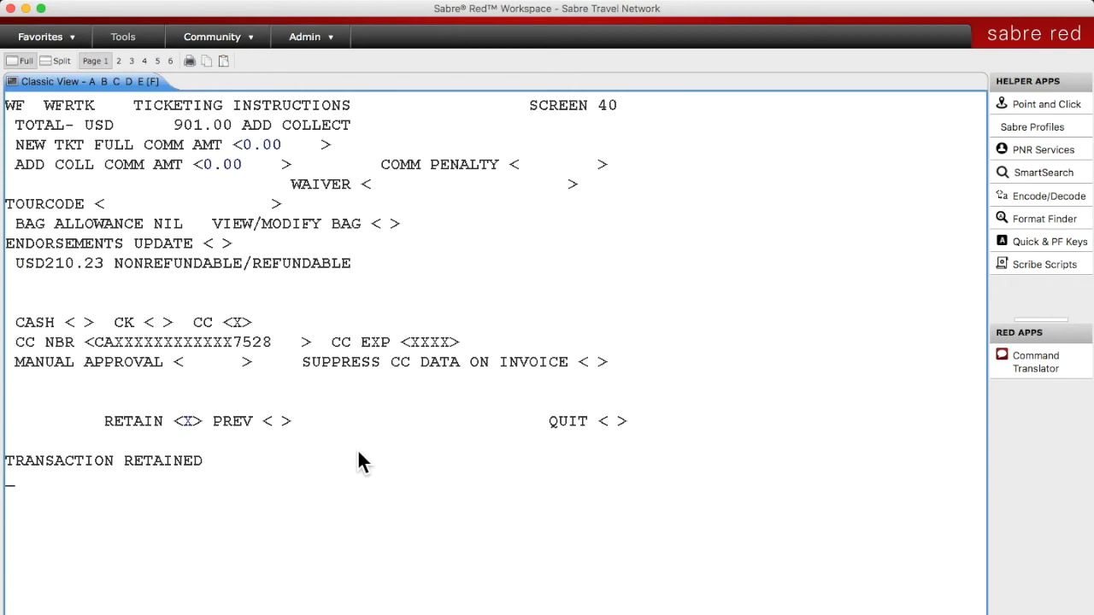
text(*PQS)
key(Return)
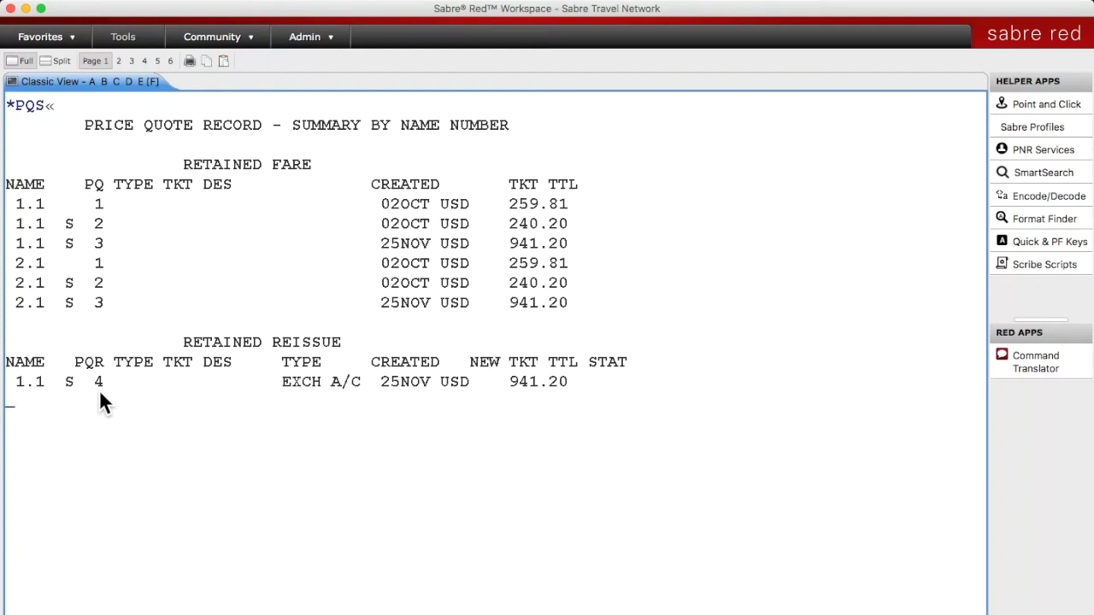
- Store a ticketing instruction for reissue quote 4, verify it with *PF, and redisplay the booking
text(FPPQ)
text(4)
key(Return)
text(*PF)
key(Return)
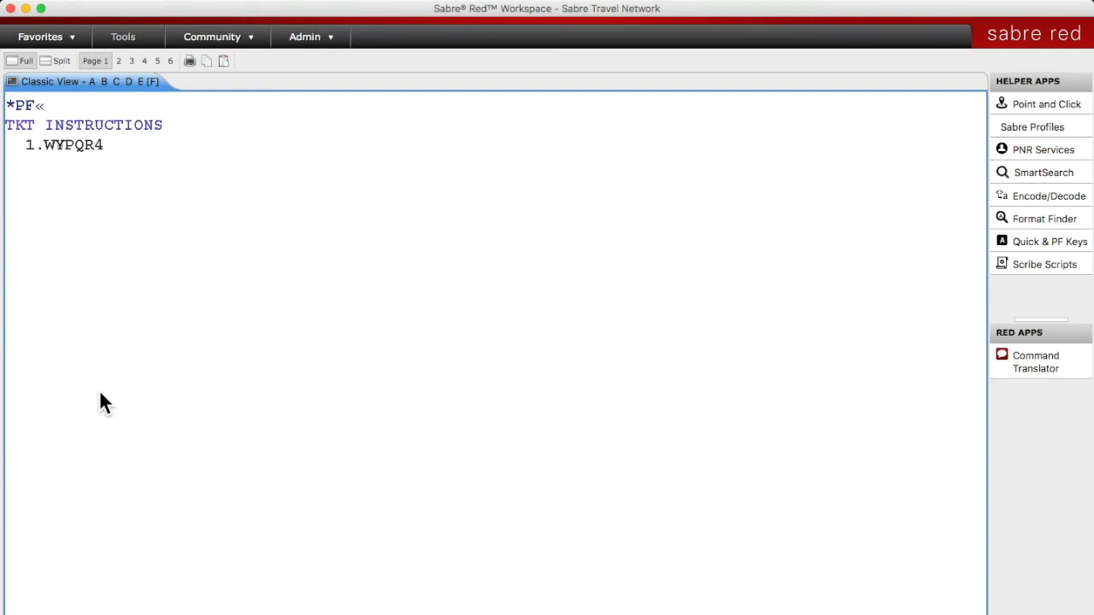
text(*A)
key(Return)
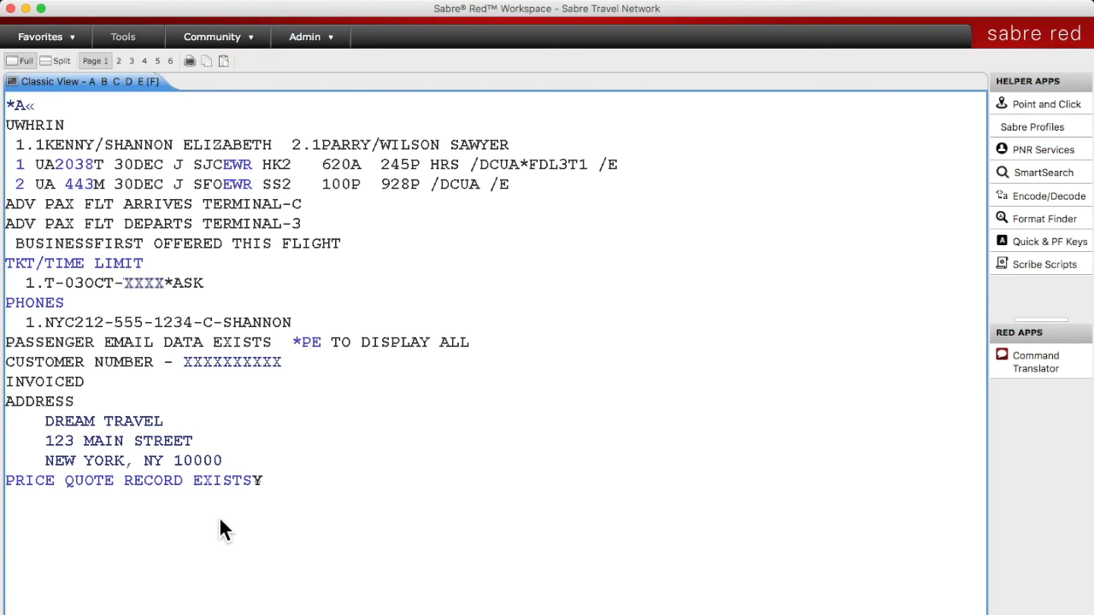
- Cancel segment 1 with X1, redisplay the booking, and paste the prepared WFRR refund command
text(X1)
key(Return)
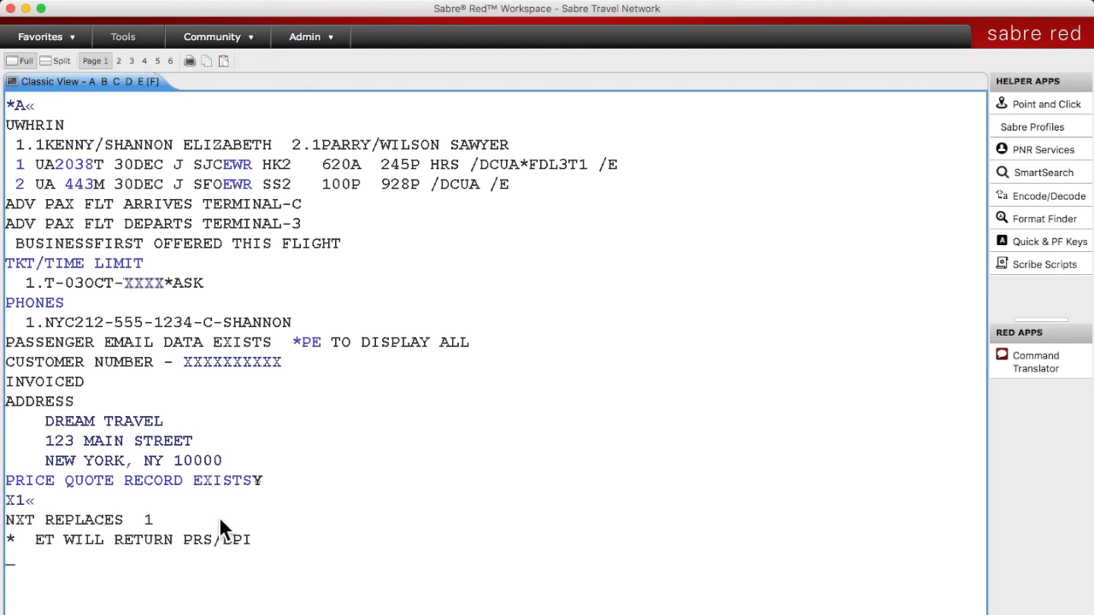
text(*A)
key(Return)
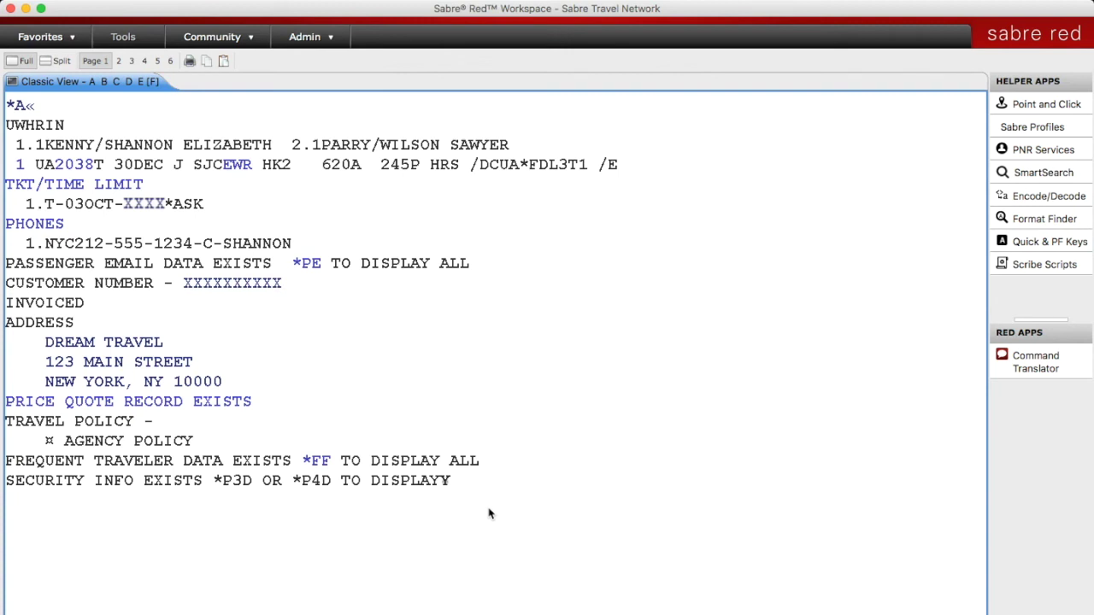
key(super+v)
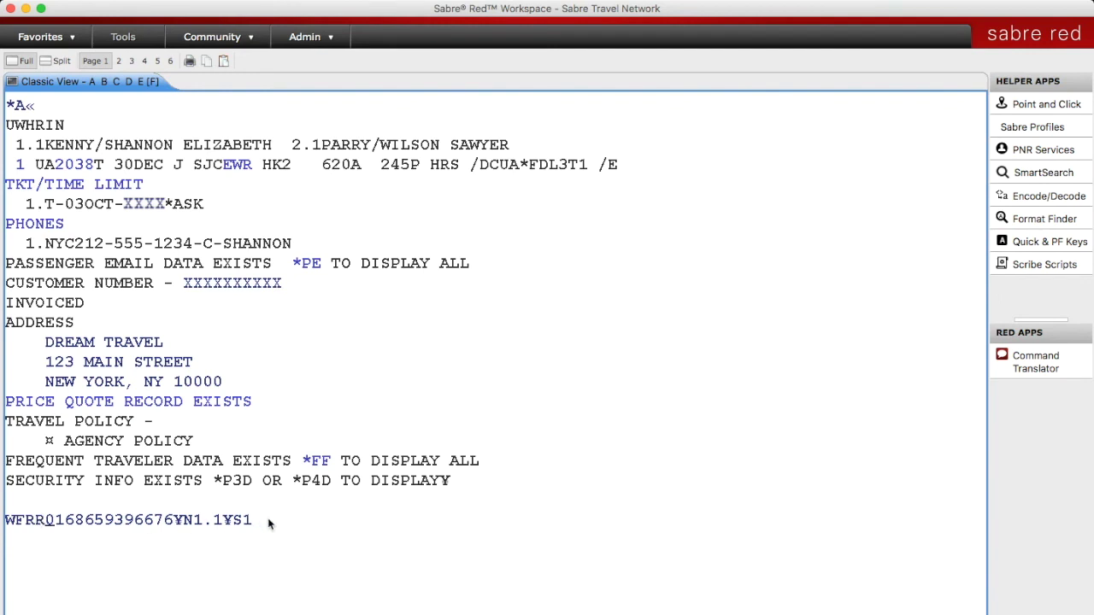
- Submit the WFRR refund with a 125.00 change fee and continue to the -115.20 refund information screen
key(Return)
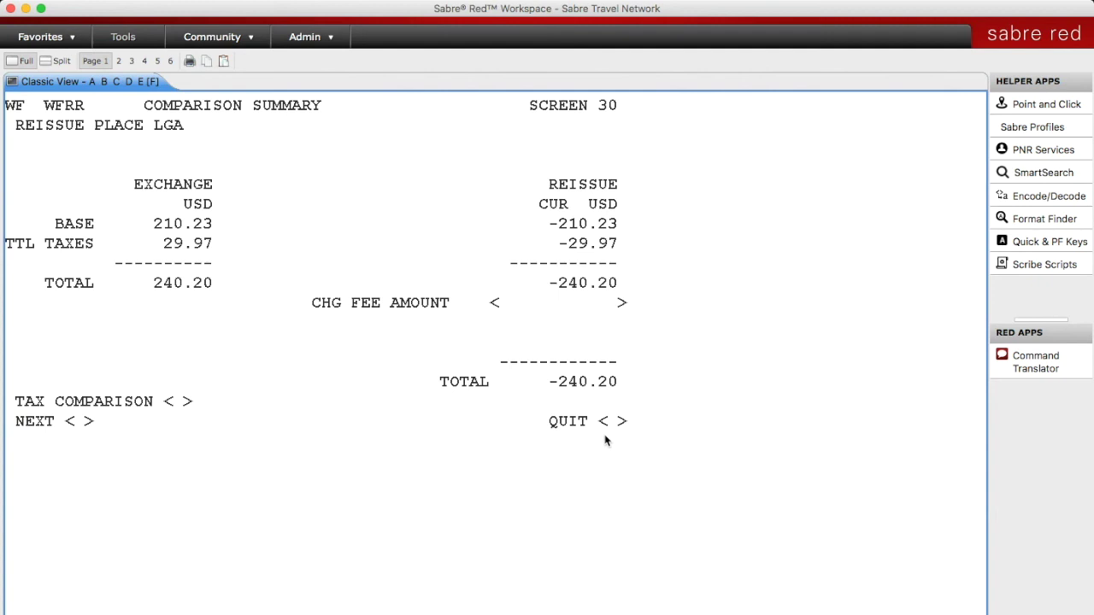
click(586, 309)
text(125.00)
click(78, 424)
text(X)
key(Return)
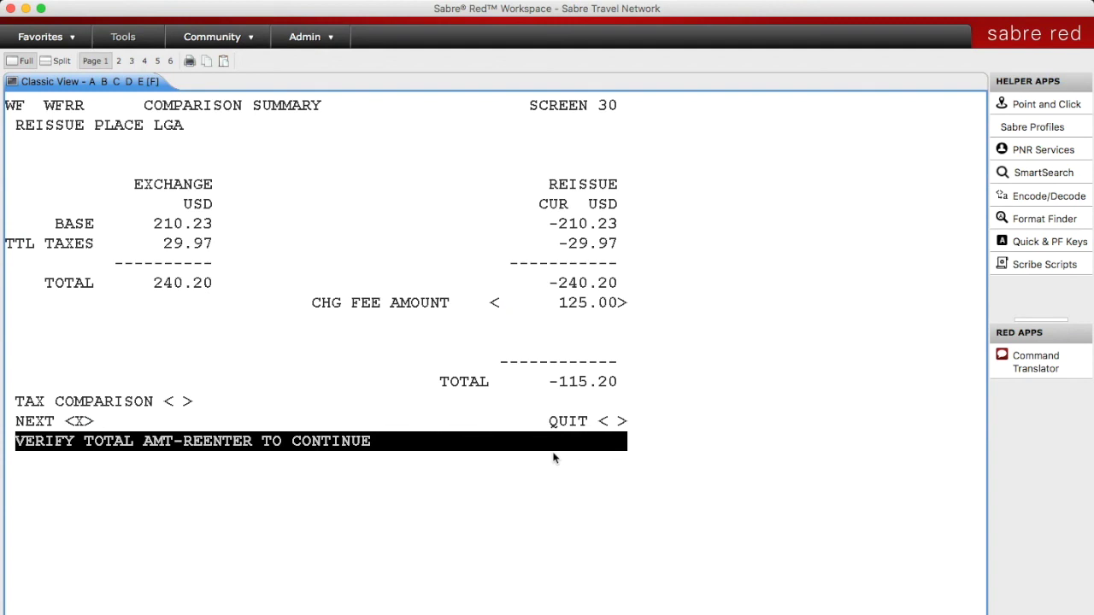
key(Tab)
key(Tab)
key(Return)
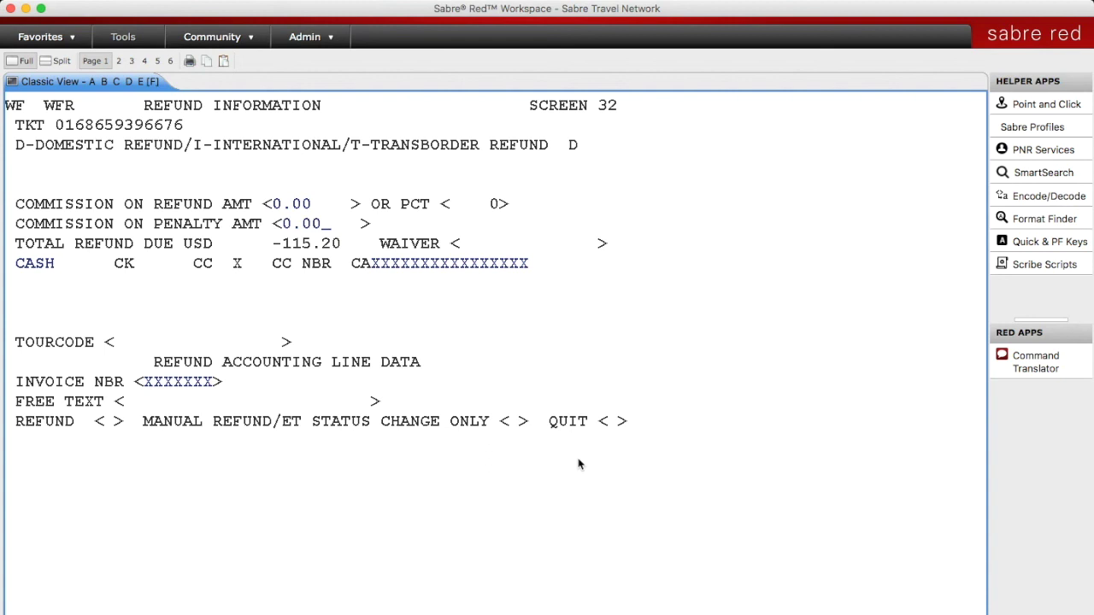
- Put an X in the REFUND field to process the USD -115.20 refund
click(109, 421)
text(X)
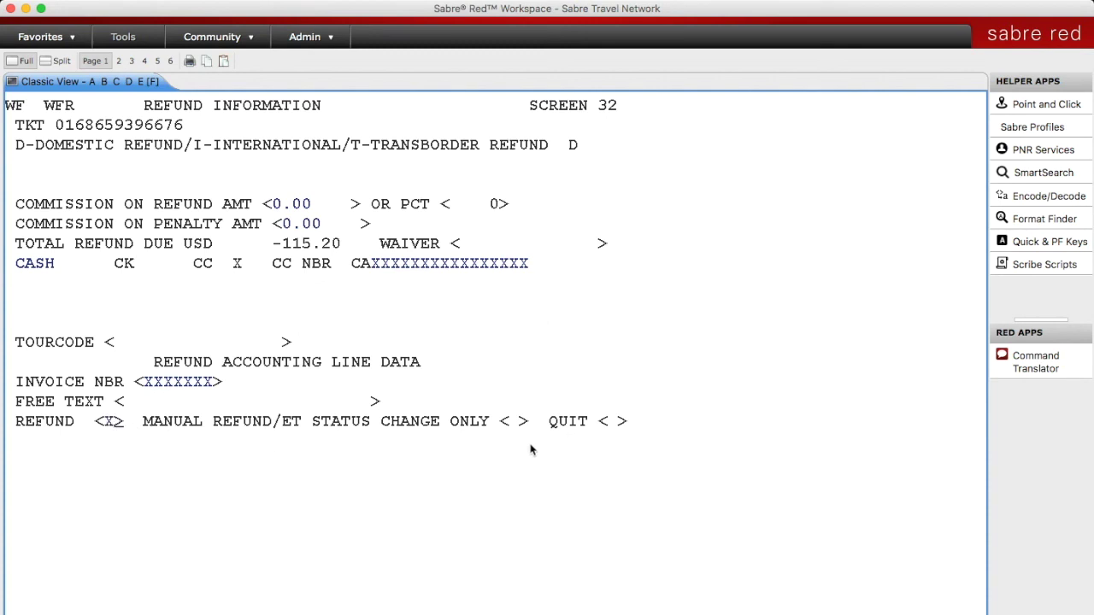